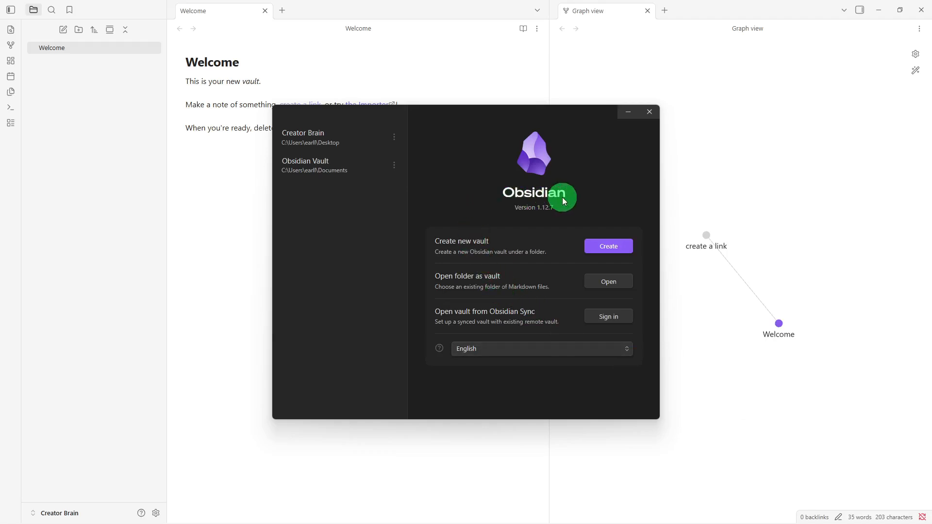
left_click(602, 245)
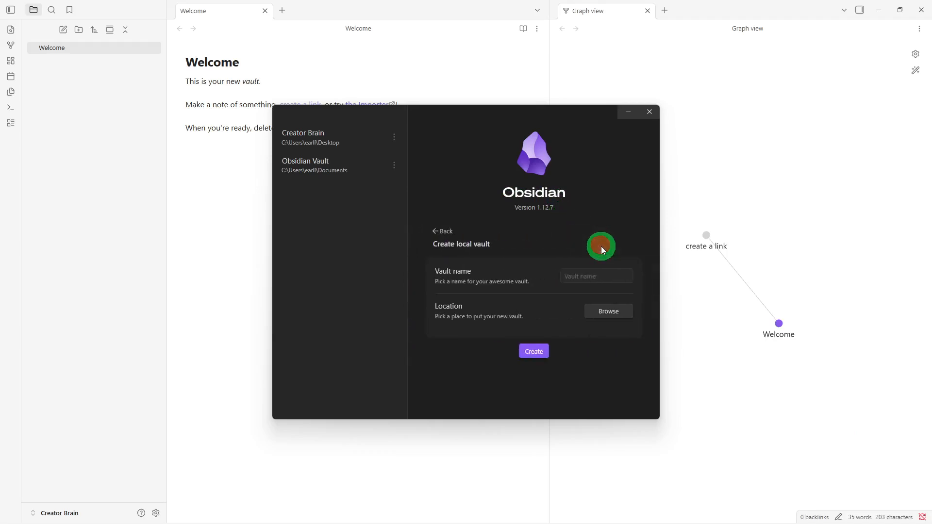
left_click(590, 275)
type("C")
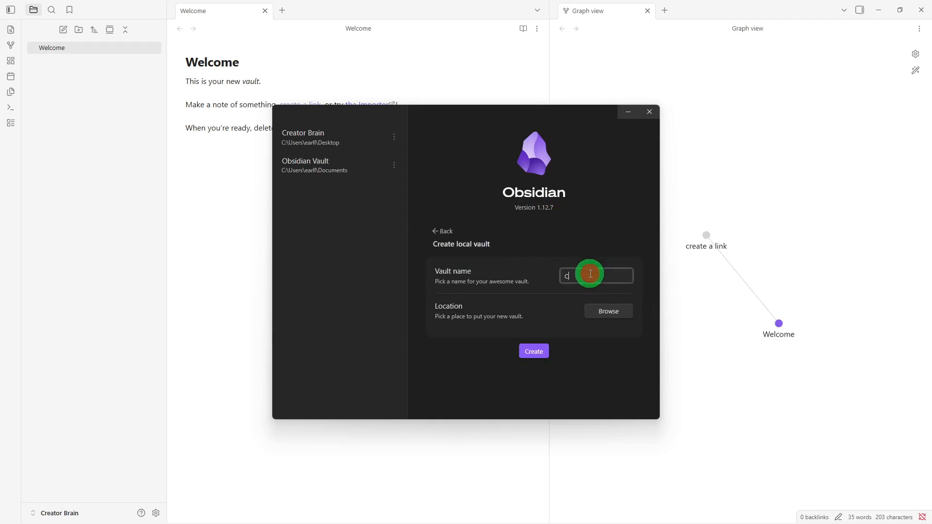
type("reator Brain")
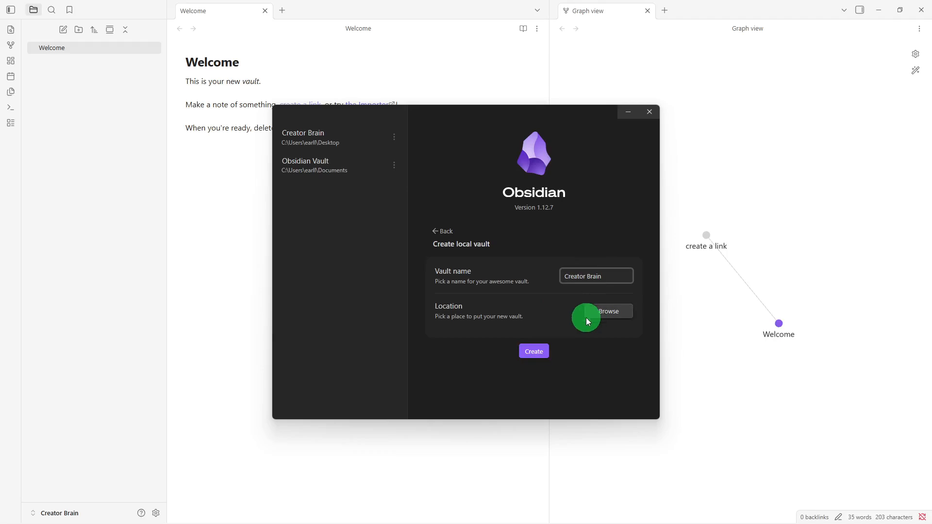
Step: Open the existing Obsidian Vault and create a folder named Ideas in it
left_click(321, 170)
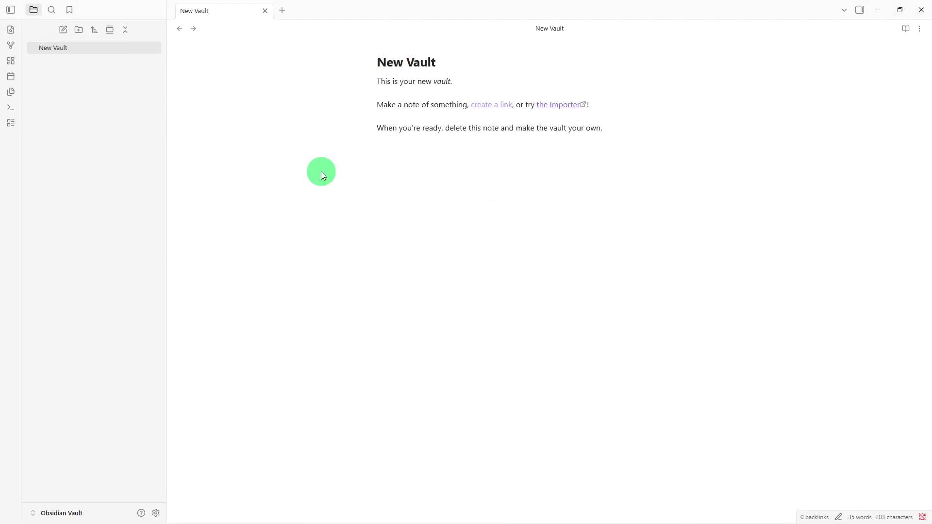
left_click(79, 29)
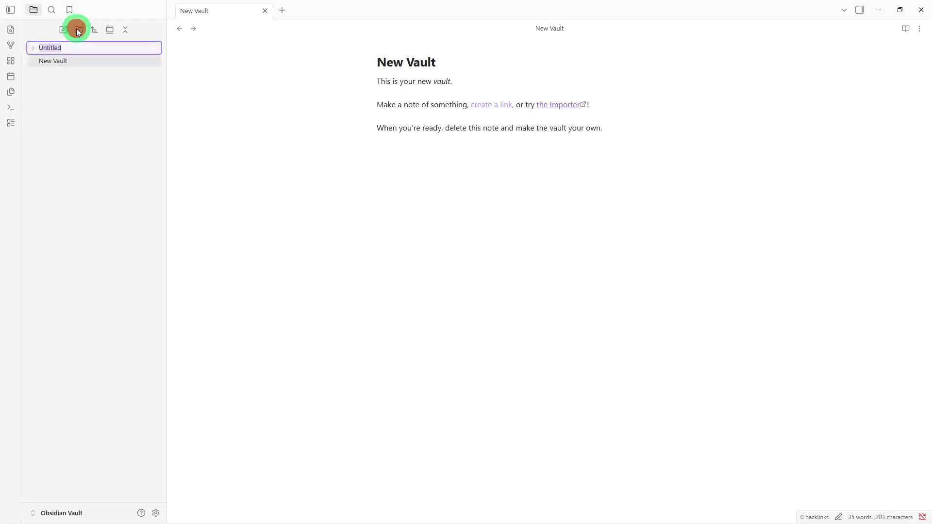
type("Ideas")
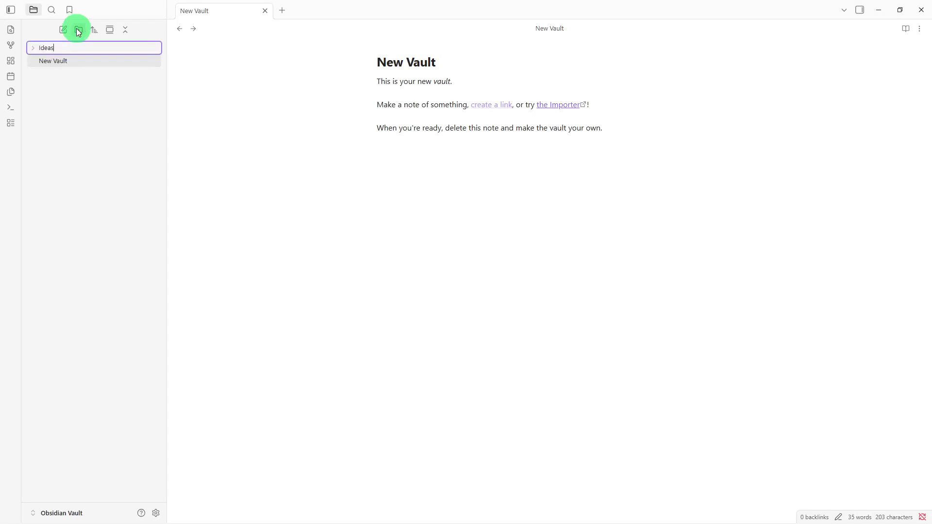
Step: Create two more top-level folders in the vault, named Contnet and Research
left_click(79, 30)
type("C")
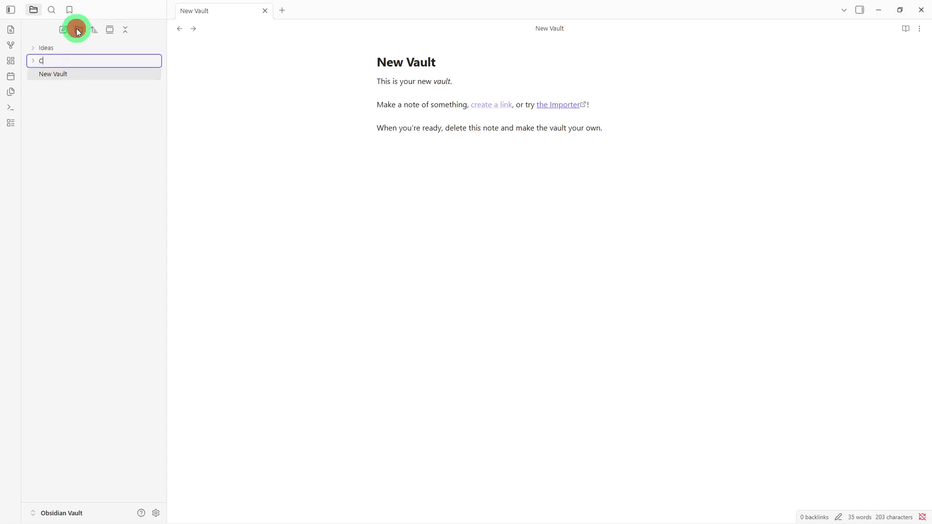
type("ontnet")
left_click(79, 30)
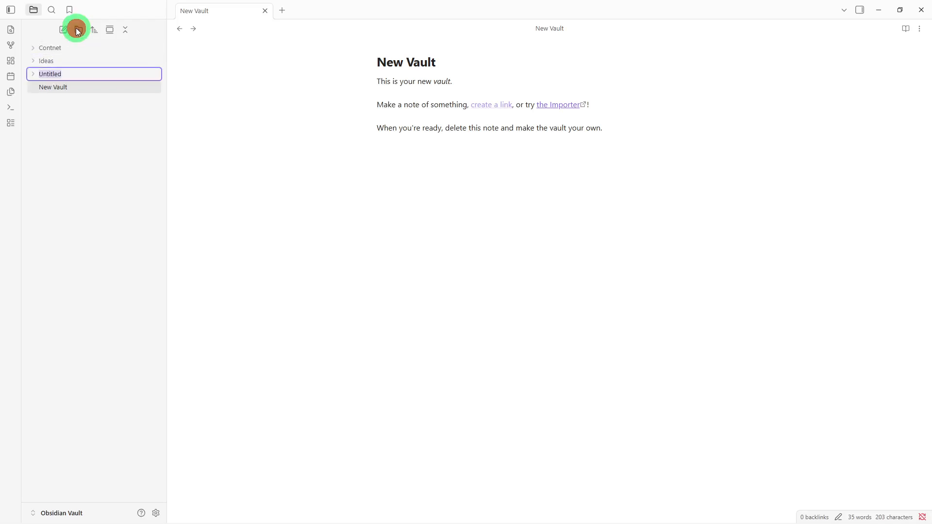
type("Research")
Step: Create two further top-level folders in the vault, named Swipe File and Projects
left_click(73, 30)
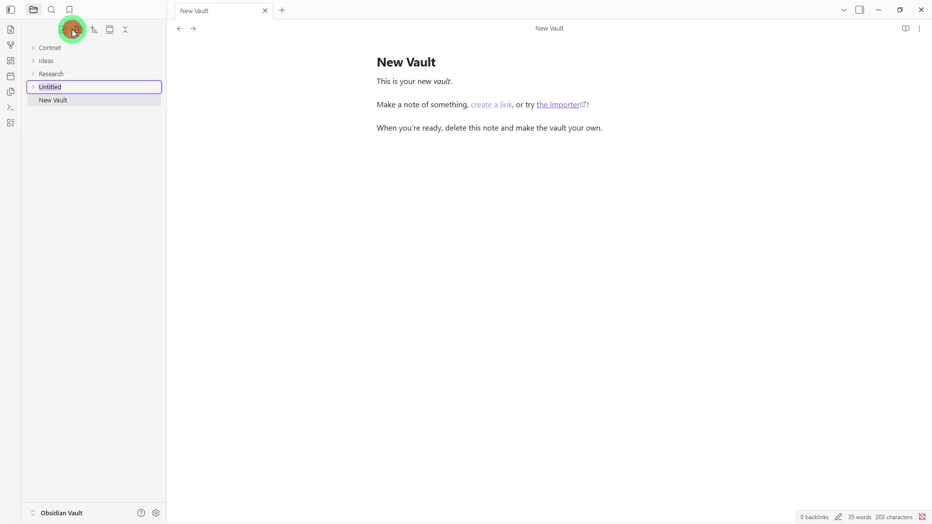
type("Swipe DF")
key("BackSpace")
type("File")
left_click(72, 29)
type("P")
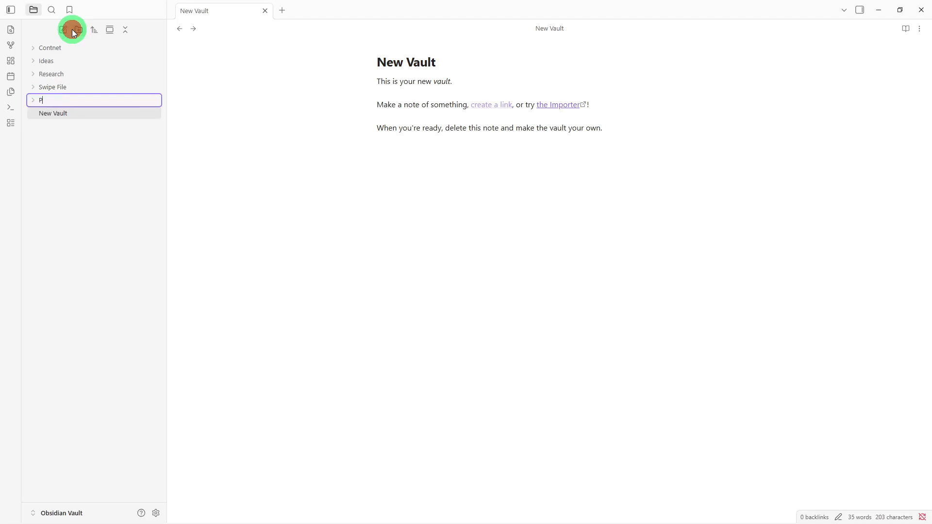
type("rojectys")
Step: Create a new note at the vault's top level and title it Creator Dashboard
left_click(63, 29)
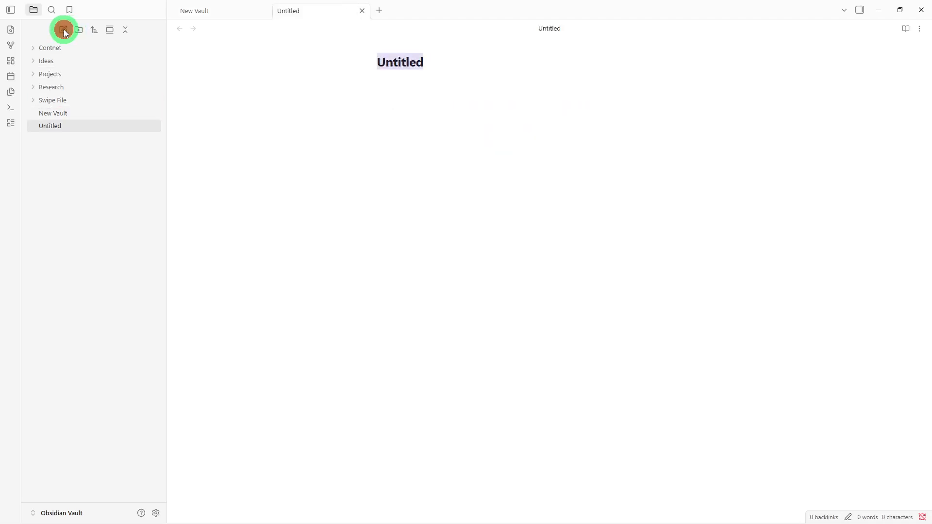
type("Cr")
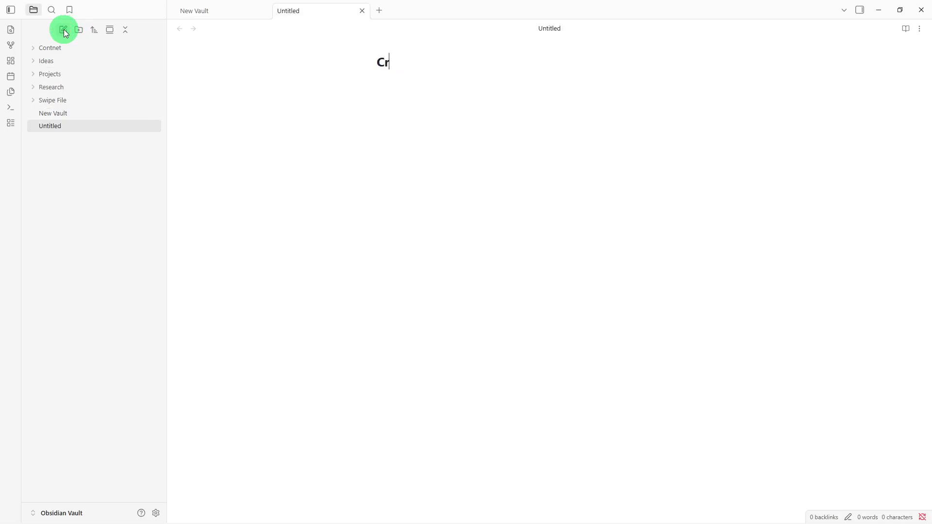
type("eator Dashboard")
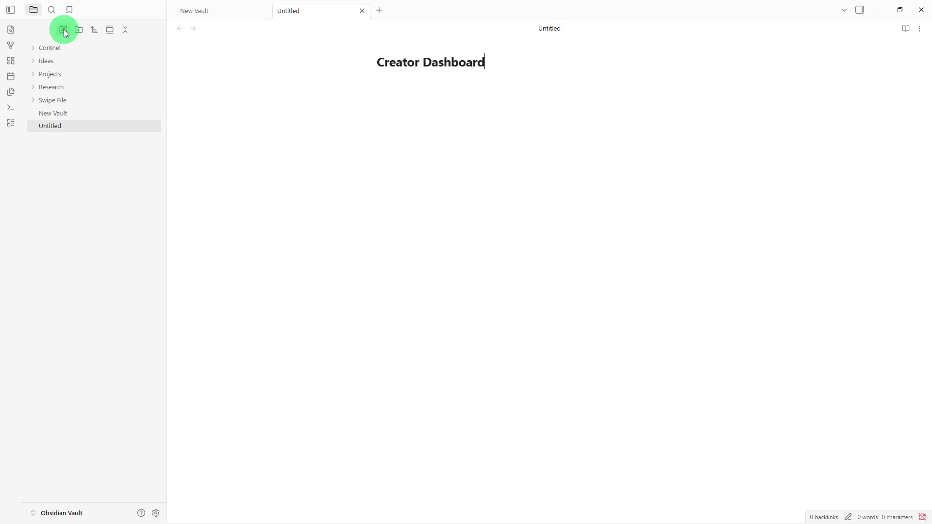
key("Return")
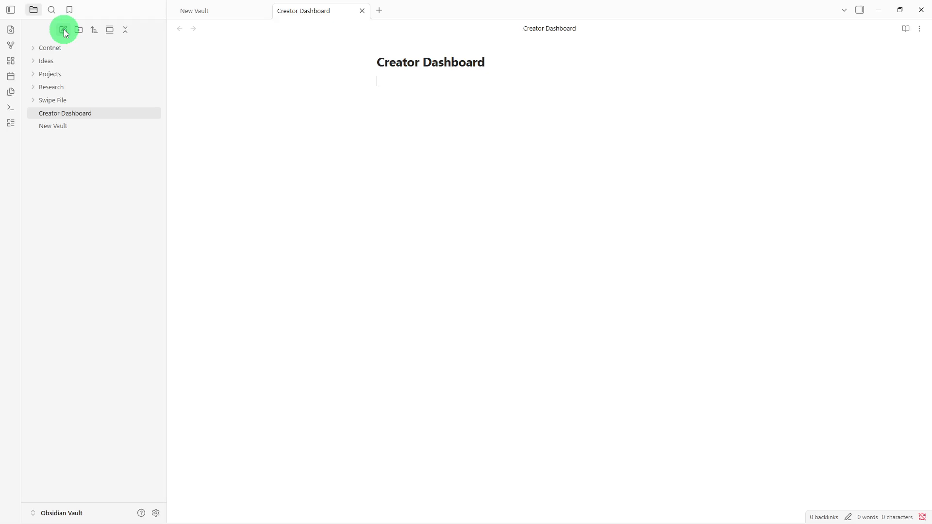
Step: Insert the internal link [[Research]] in the body of the Creator Dashboard note
type("[[")
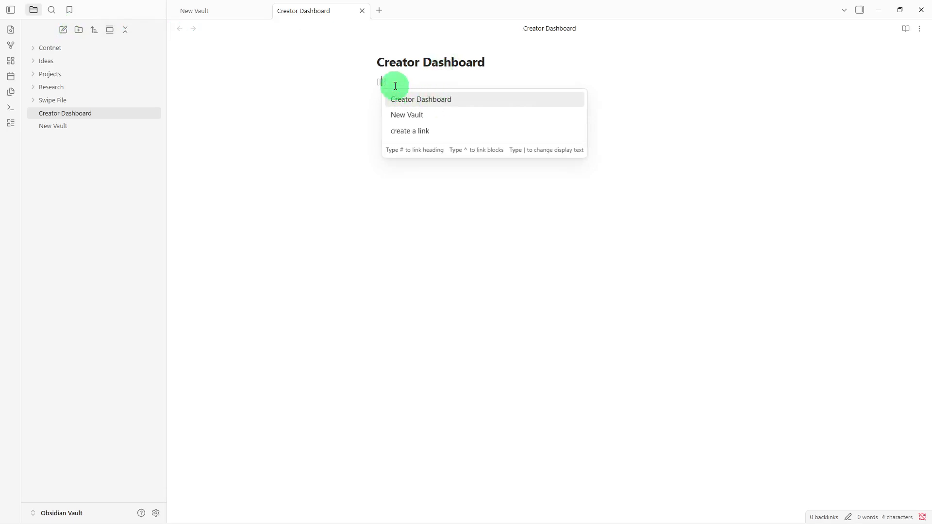
type("Re")
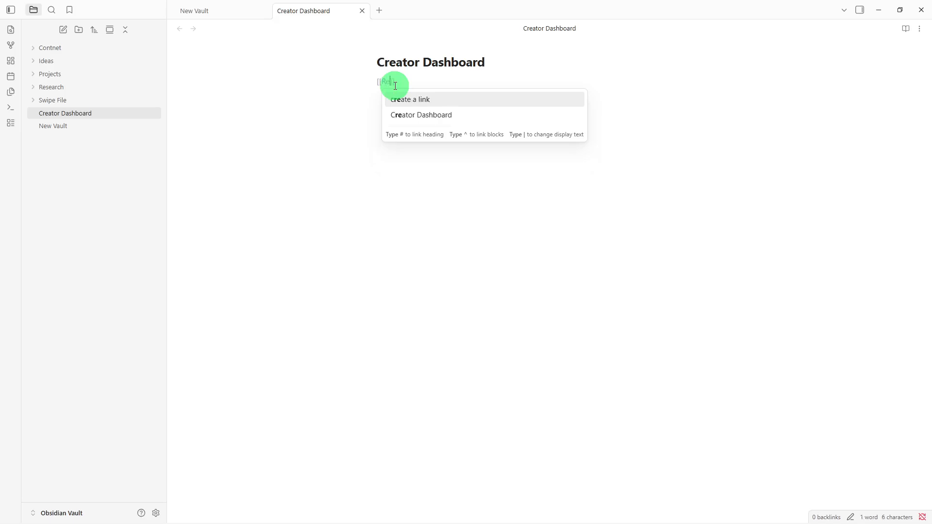
type("s")
type("ear")
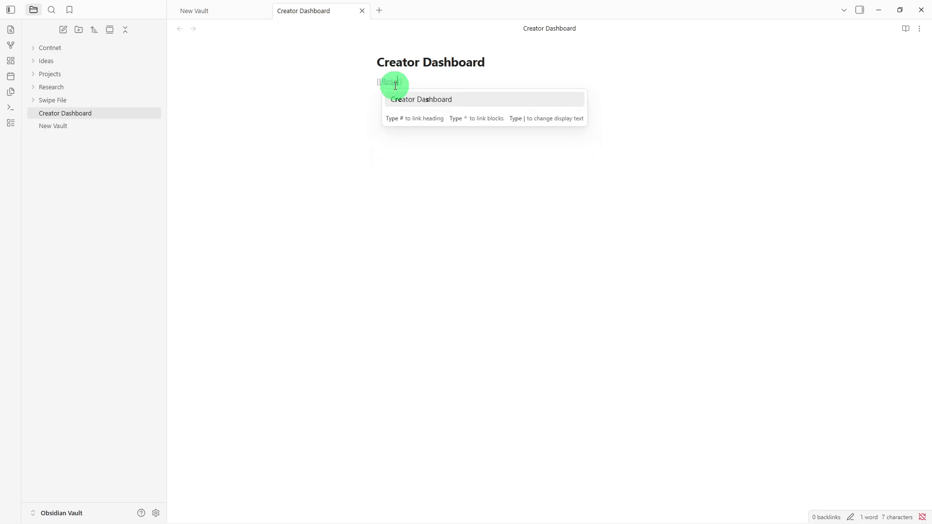
type("ch")
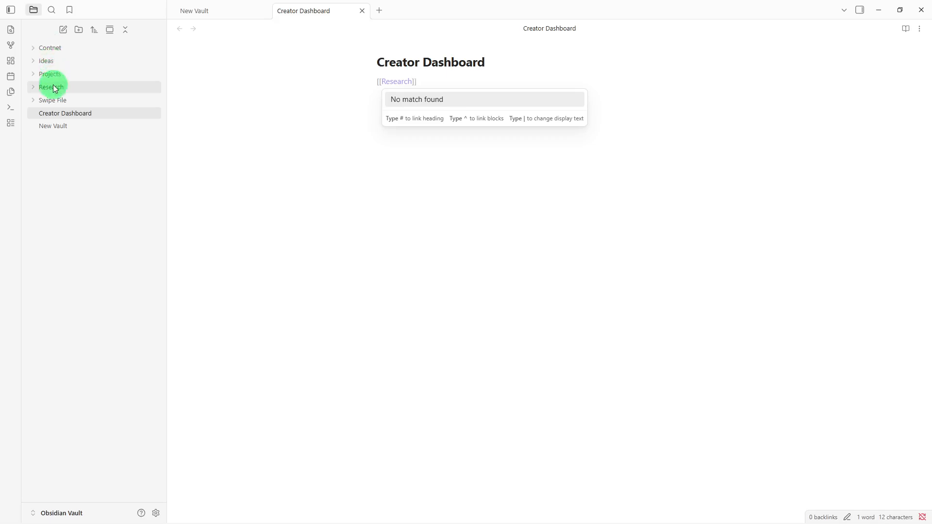
Step: Create a new note inside the Ideas folder and title it Ideas
left_click(55, 61)
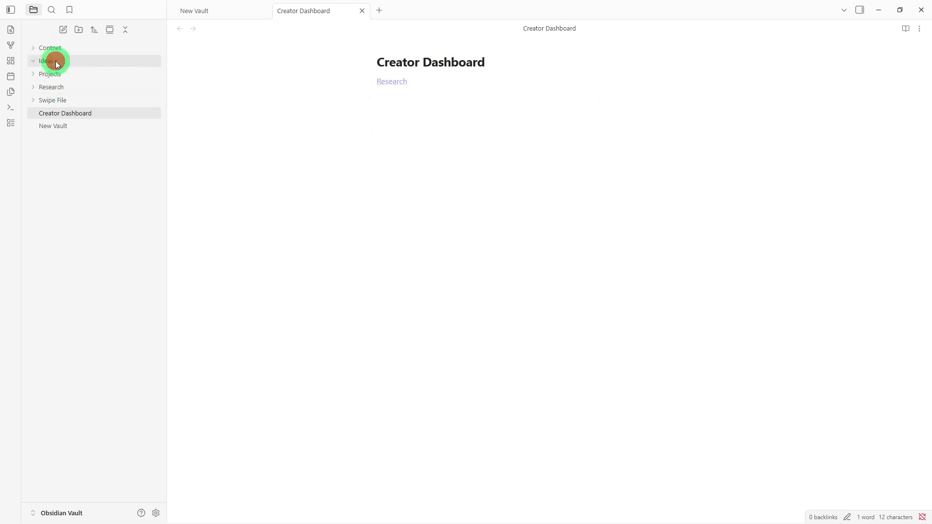
right_click(55, 62)
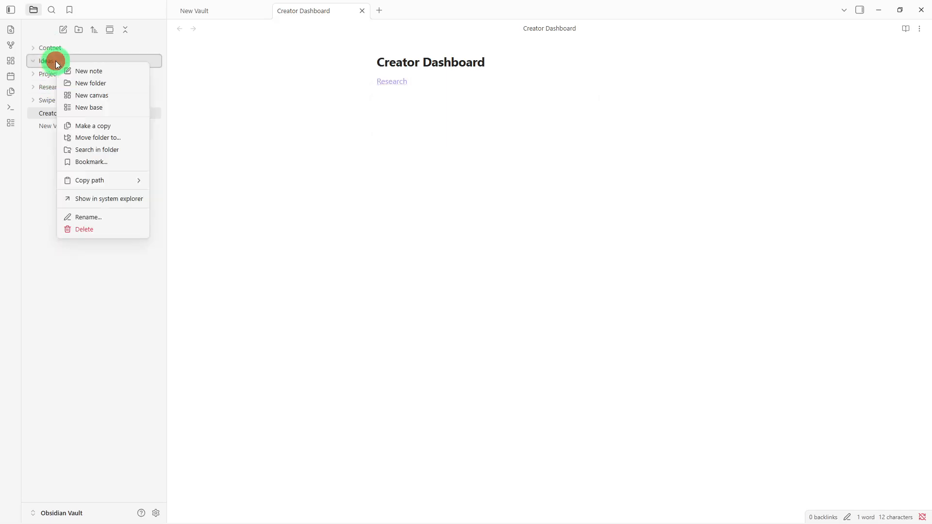
left_click(80, 71)
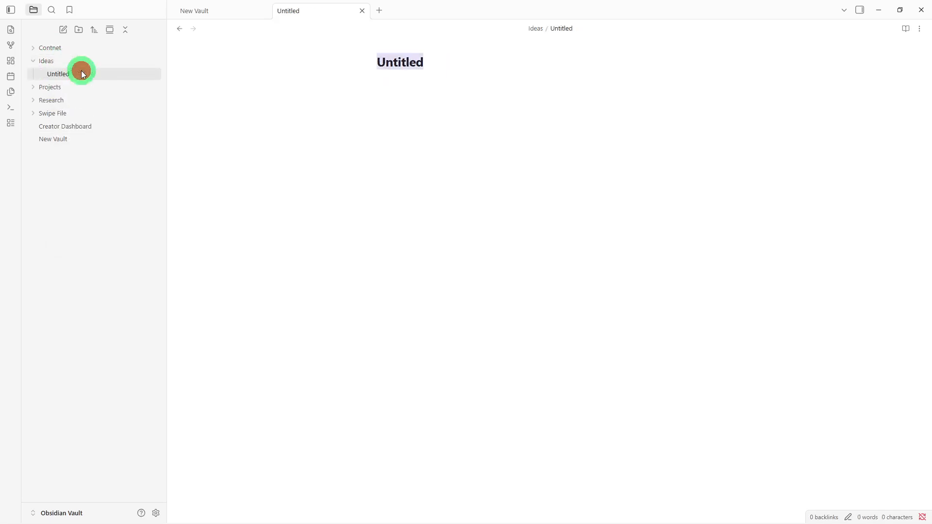
type("Ideas")
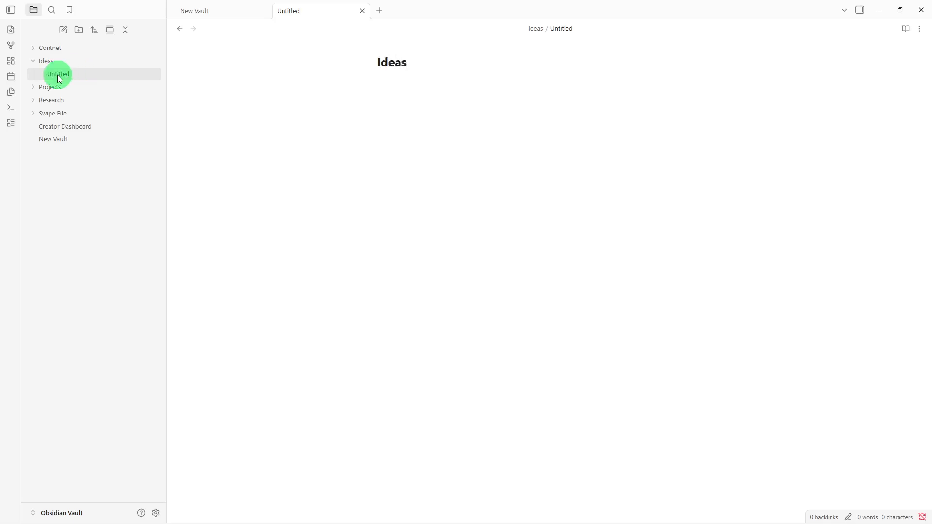
Step: Create a new note inside the Research folder and title it Research
left_click(61, 102)
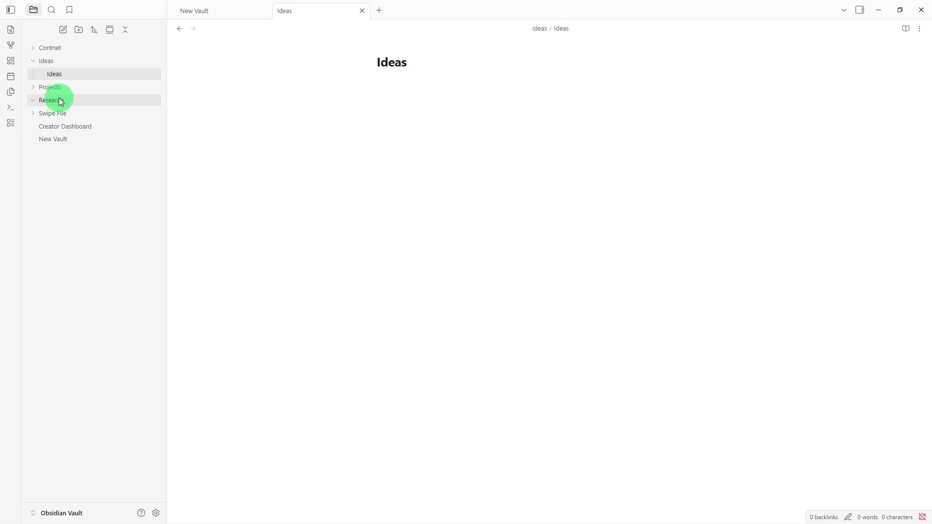
right_click(61, 102)
left_click(86, 107)
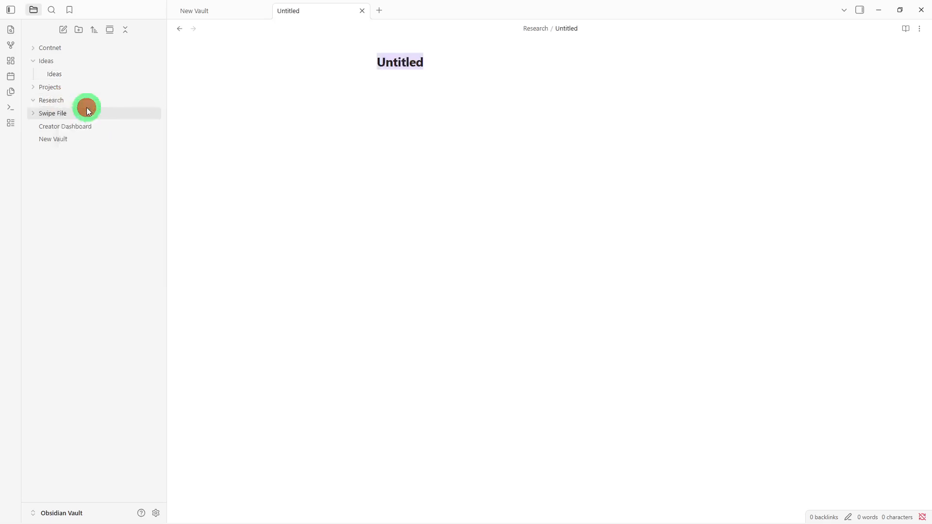
type("res")
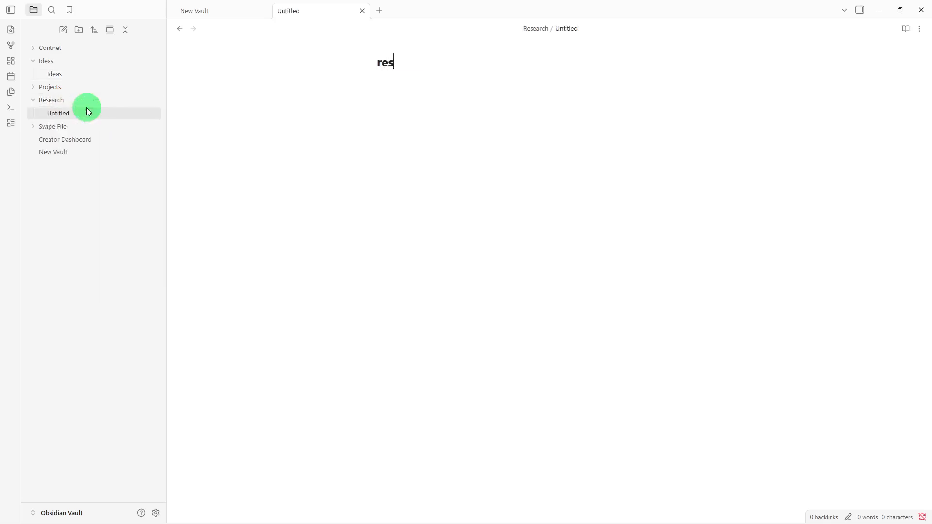
type("earcc")
key("BackSpace")
key("BackSpace")
key("BackSpace")
key("BackSpace")
key("BackSpace")
key("BackSpace")
key("BackSpace")
key("BackSpace")
type("Resea")
type("c")
key("BackSpace")
type("rch")
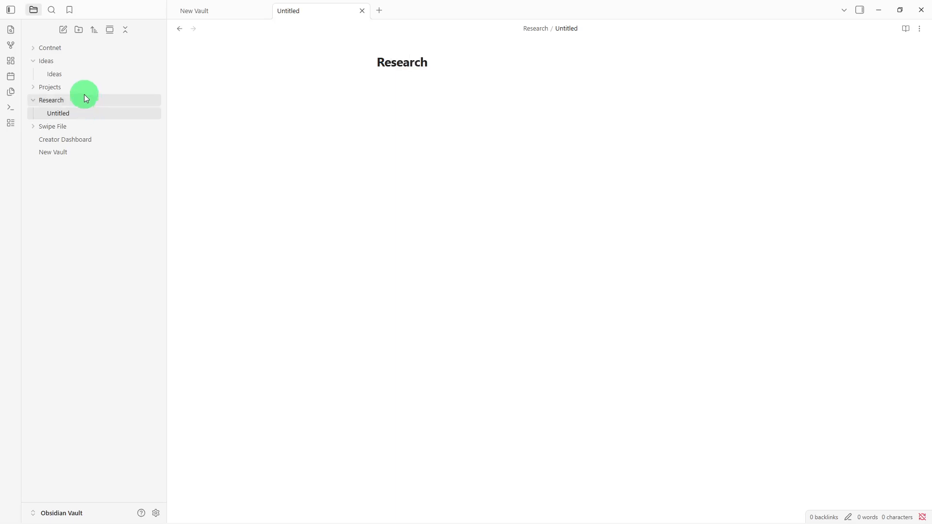
Step: Create a new note inside the Swipe File folder and title it Swipe
left_click(74, 124)
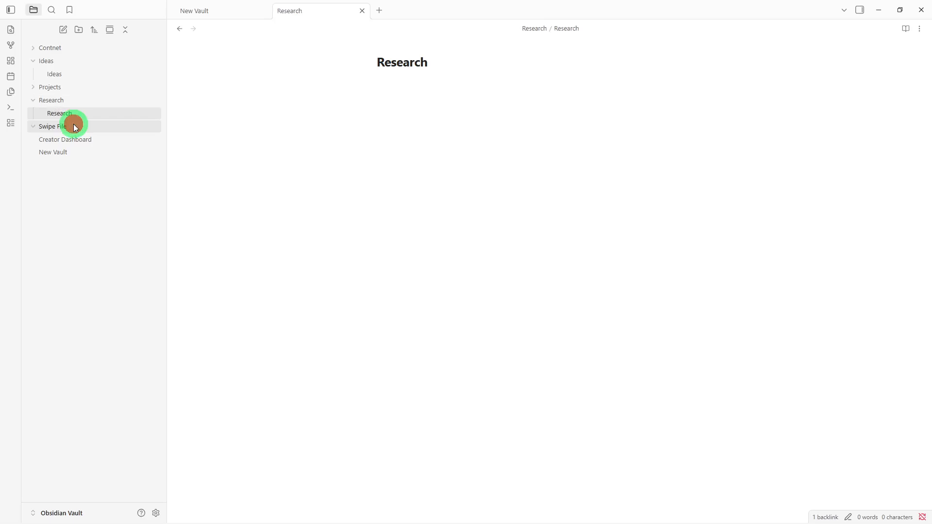
right_click(74, 124)
left_click(104, 134)
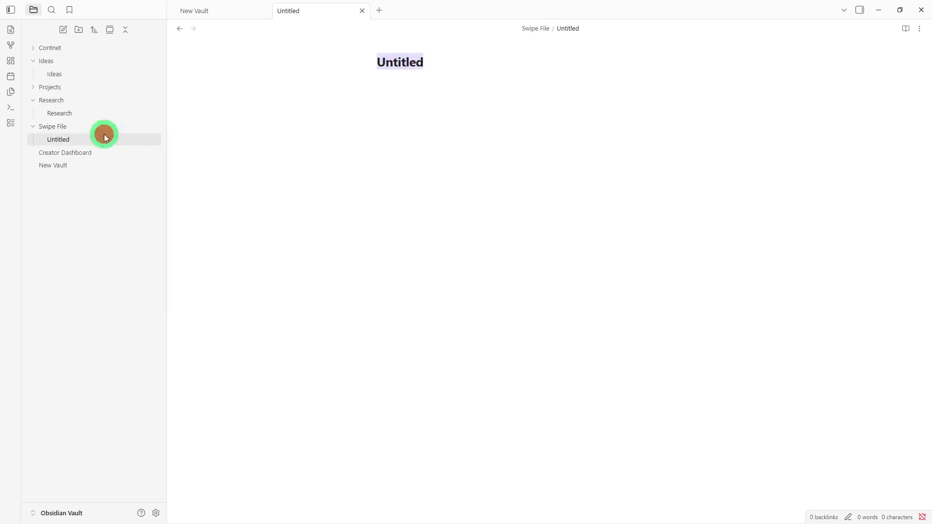
type("Swipe")
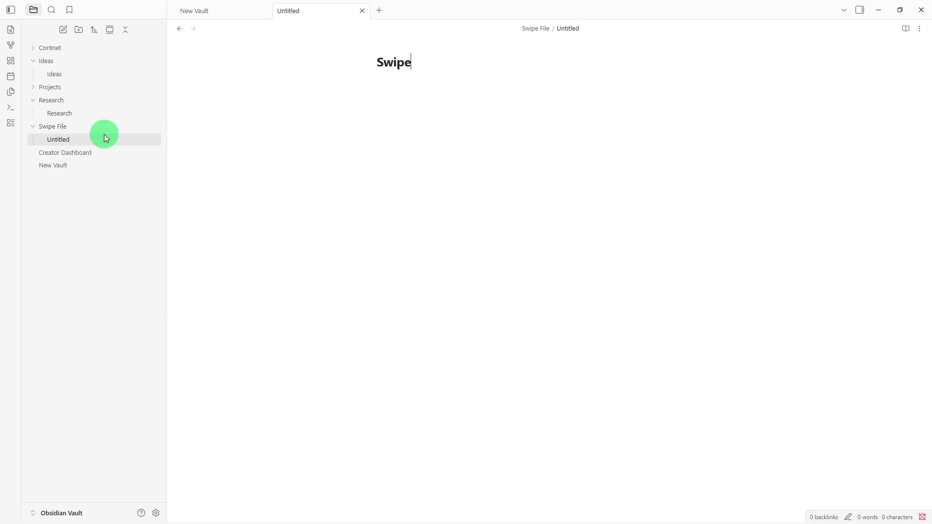
Step: Create a new note inside the Projects folder and title it Projects
left_click(57, 88)
right_click(57, 87)
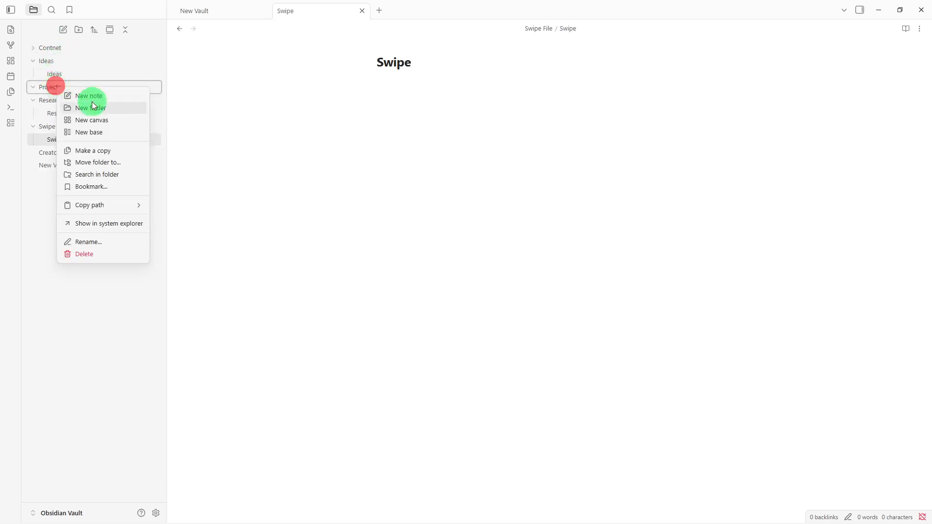
left_click(91, 95)
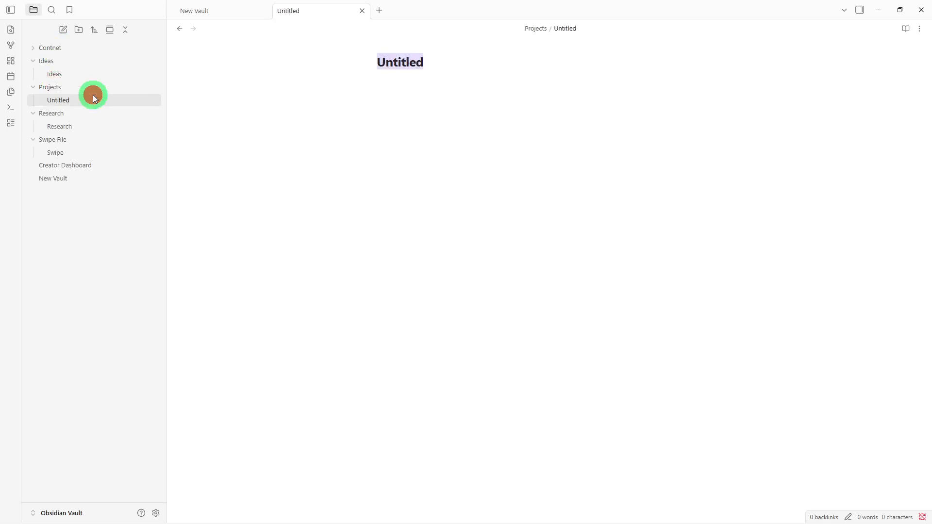
type("Pro")
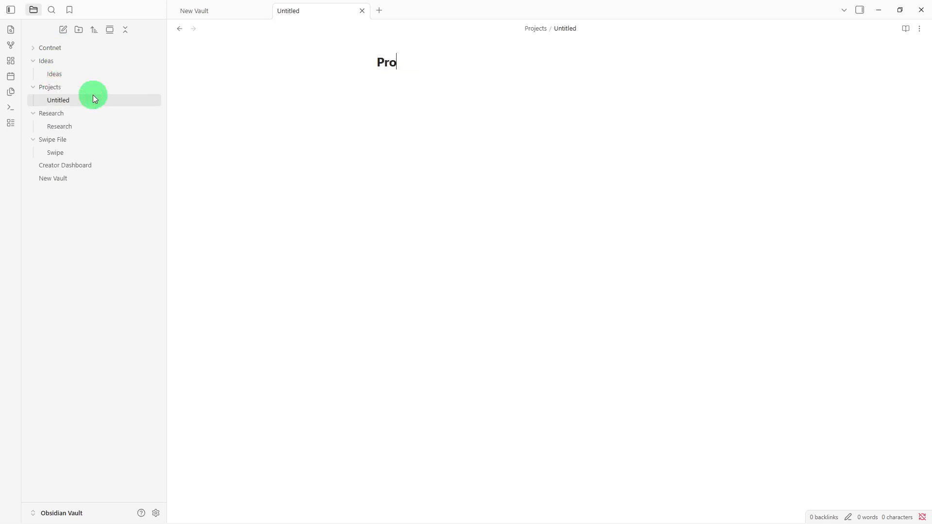
type("jects")
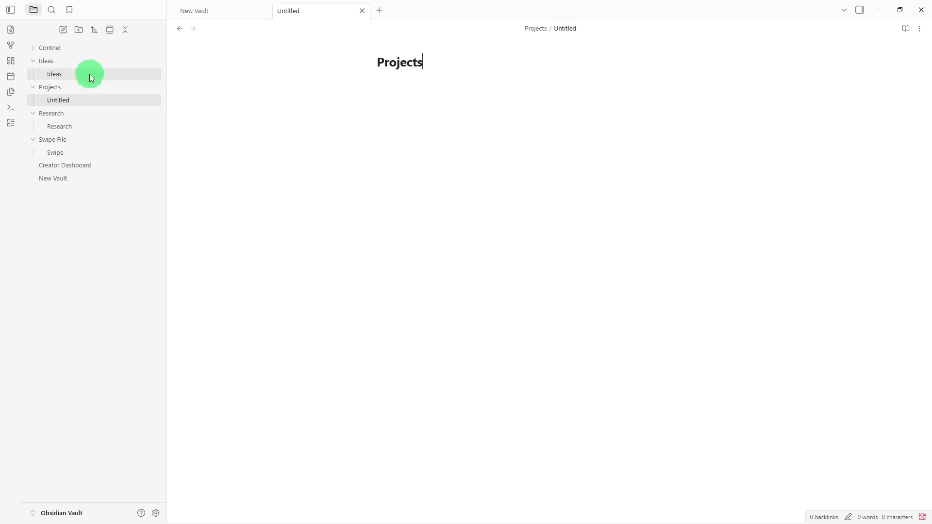
Step: Create a new note inside the Contnet folder and title it Content
right_click(89, 46)
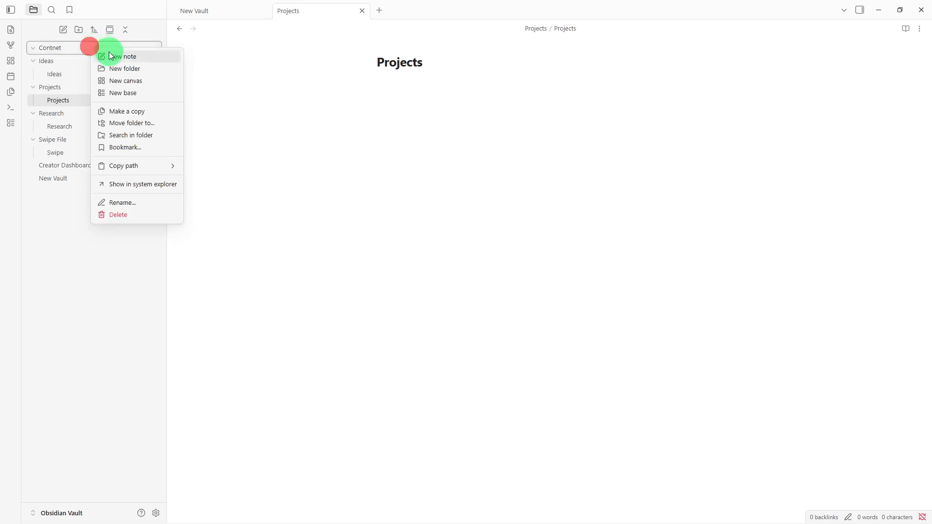
left_click(110, 55)
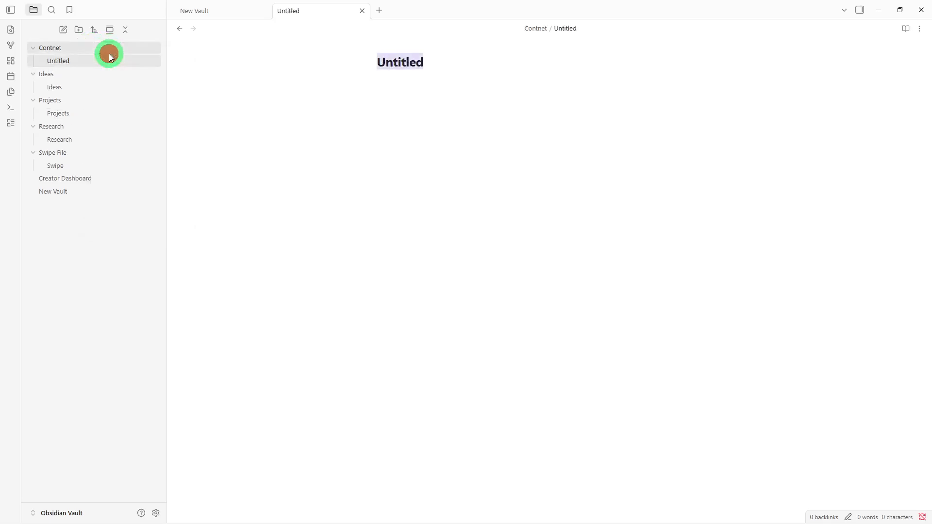
type("Cont")
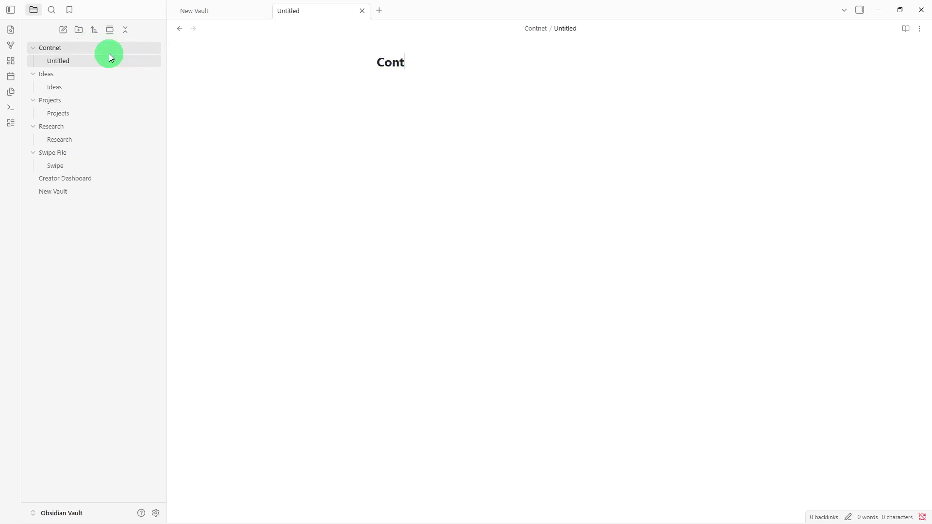
type("net")
key("BackSpace")
key("BackSpace")
key("BackSpace")
type("ent")
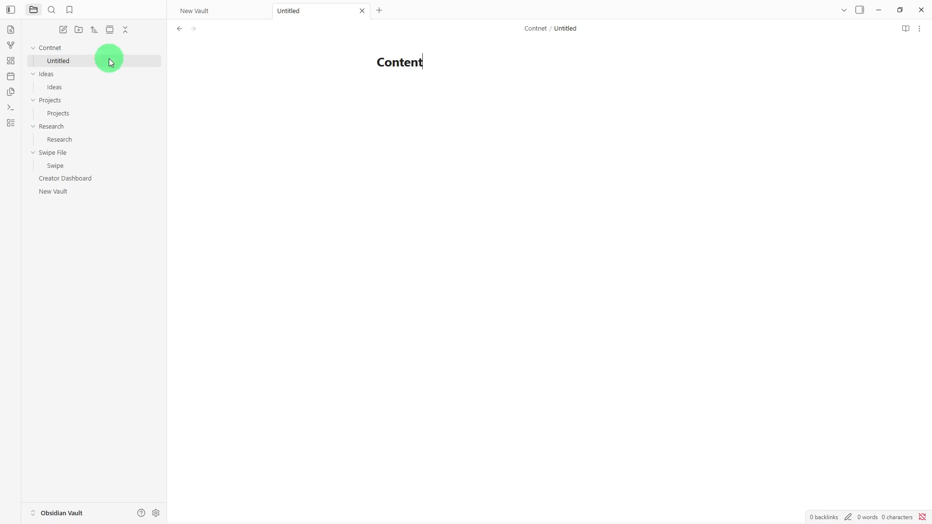
key("Return")
Step: Add the tag #Youtube to the body of the Content note
type("#")
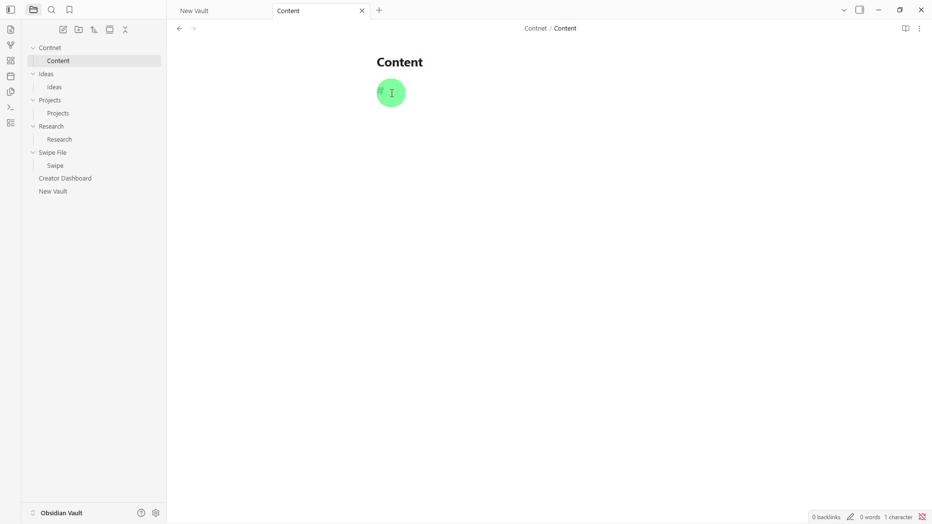
type("Youtube")
Step: Browse the list of available commands in the command palette, then close it and return to the Content note
key("ctrl+p")
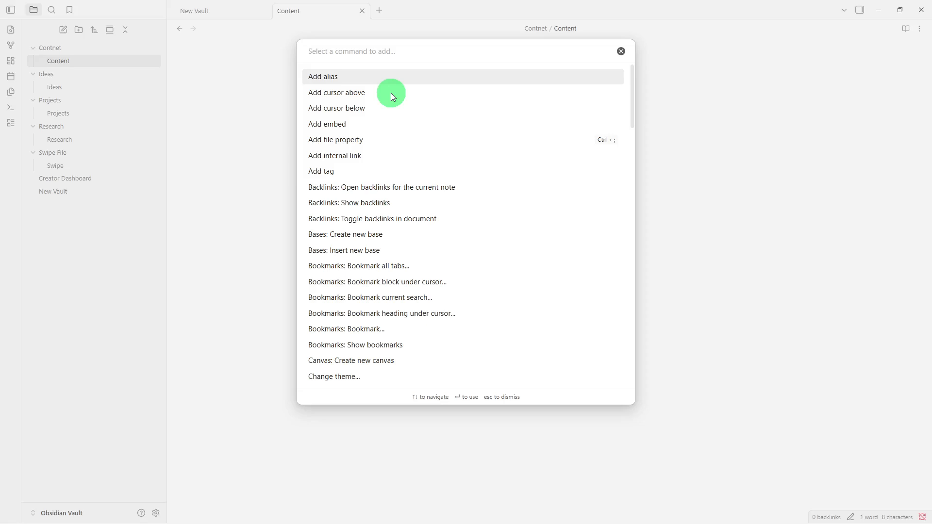
scroll(392, 97, "down", 5)
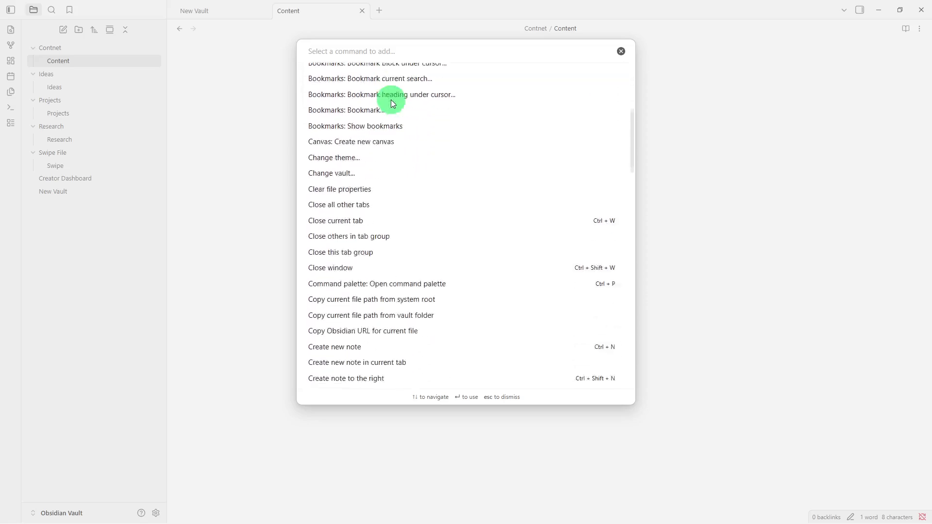
scroll(391, 101, "down", 10)
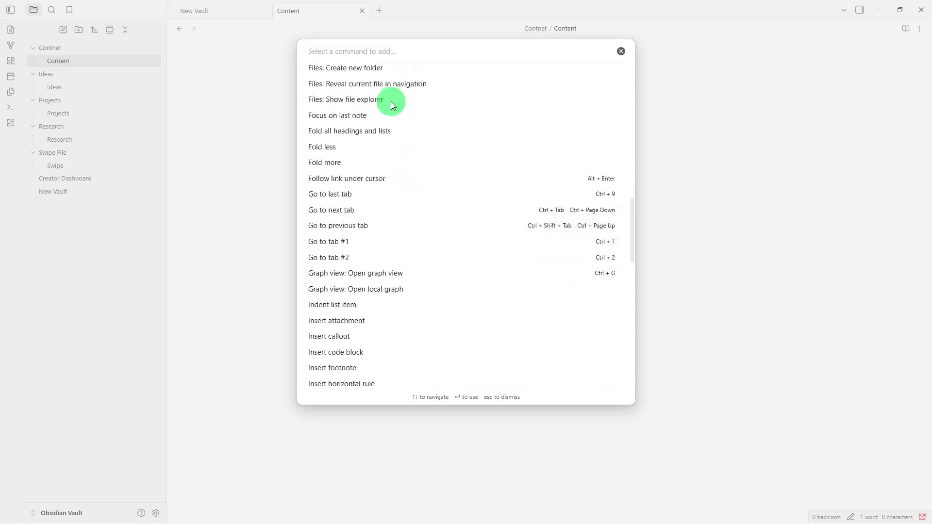
scroll(391, 101, "down", 10)
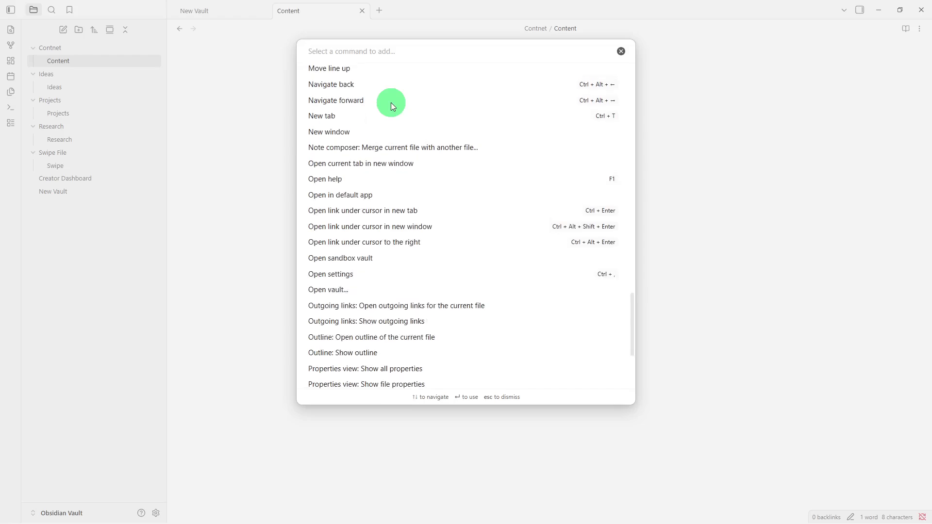
scroll(391, 103, "up", 20)
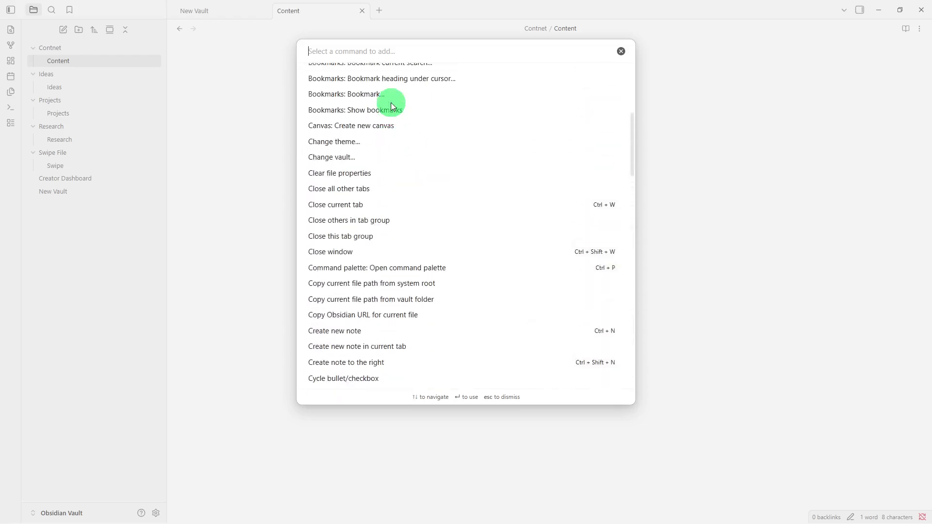
scroll(392, 103, "up", 5)
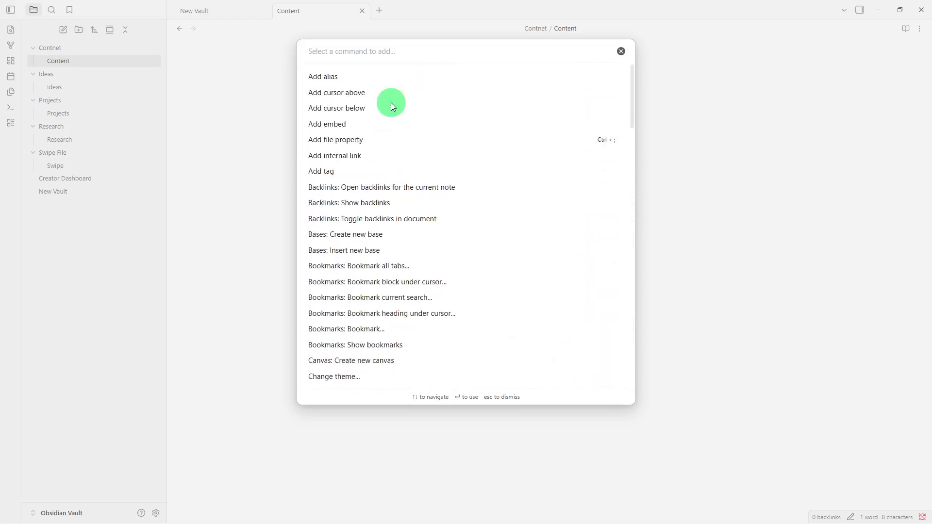
left_click(621, 51)
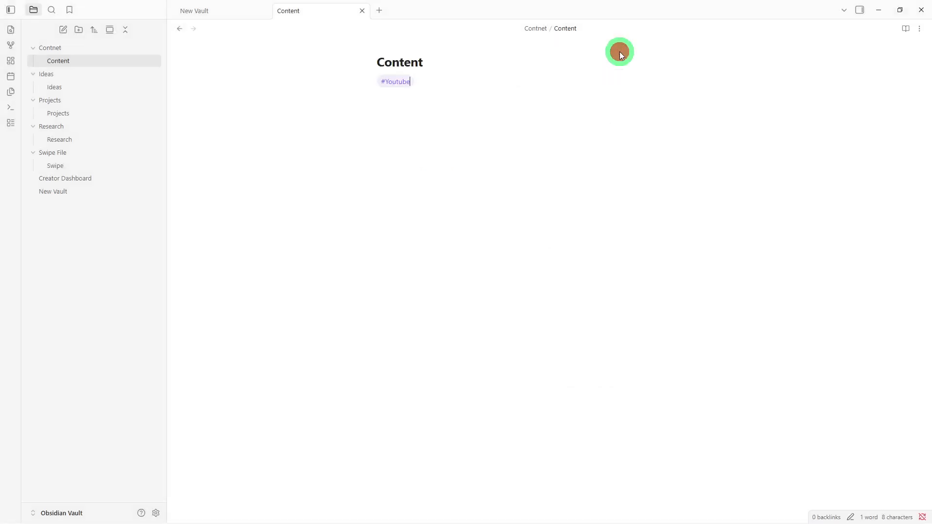
left_click(620, 255)
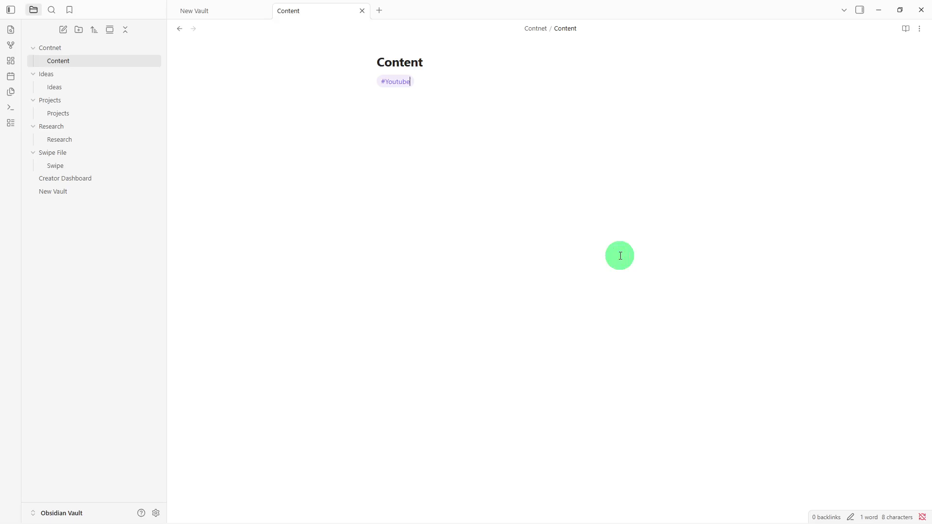